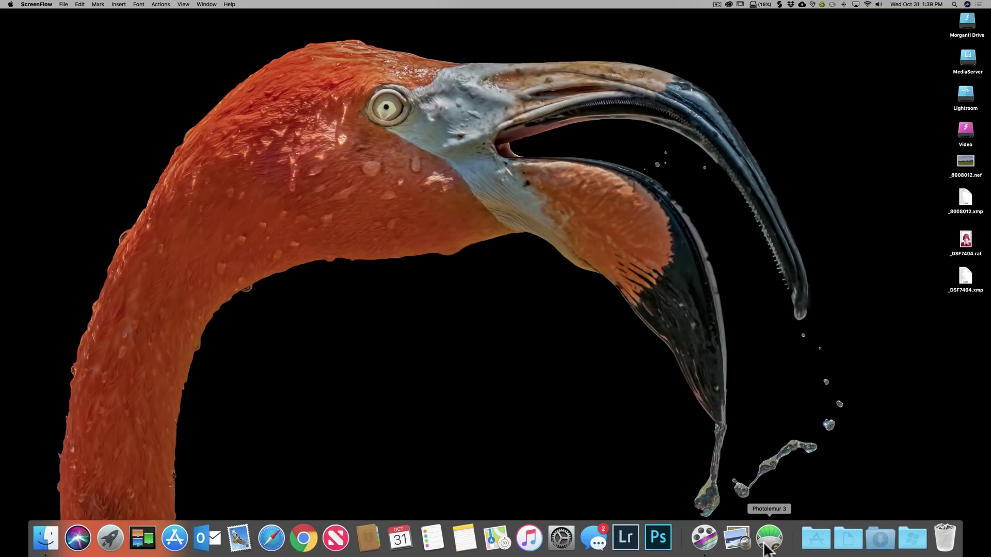
Launch Photolemur 3 and load the raw landscape photo _8008012.nef from the desktop
click(774, 546)
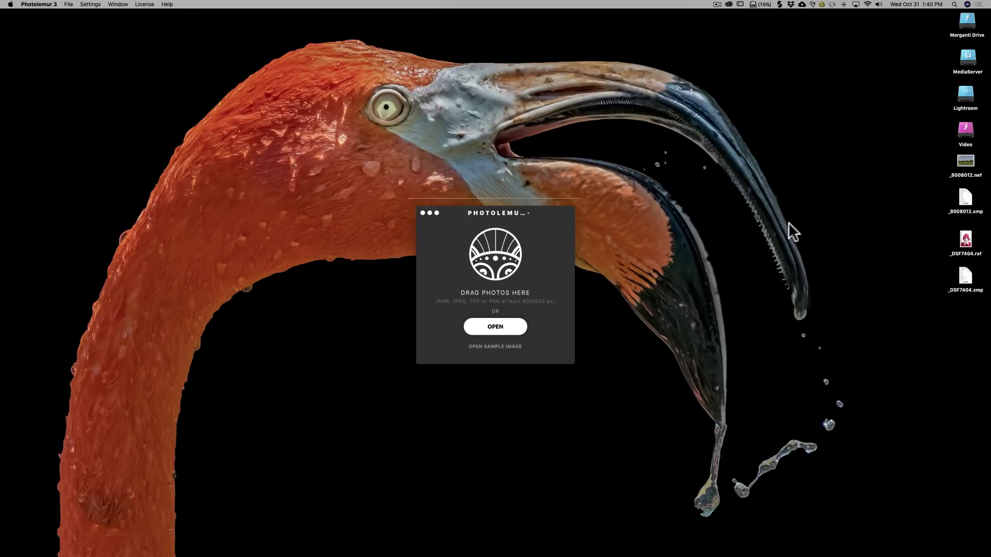
drag(964, 165, 498, 288)
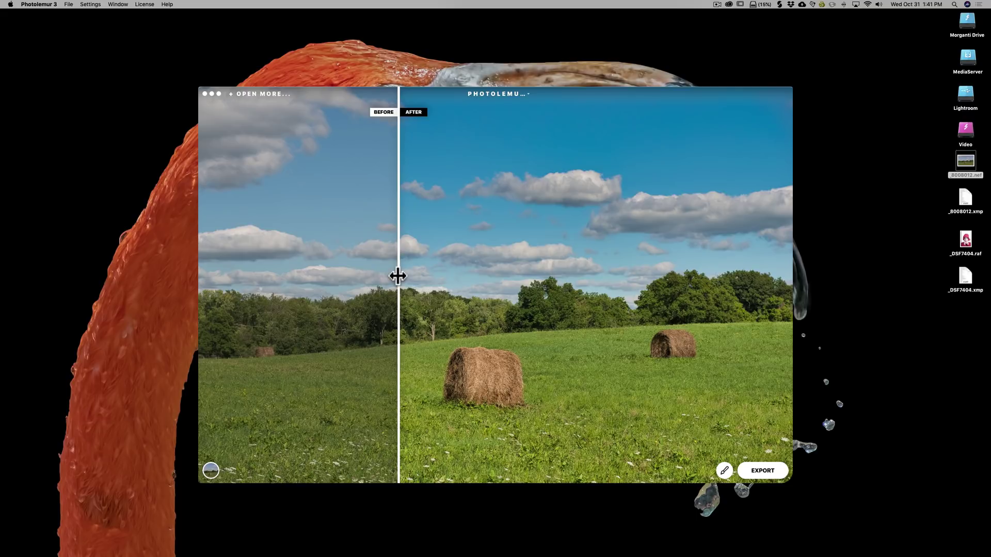
Compare the landscape photo before and after enhancement and examine its enhancement strength control
drag(398, 277, 791, 278)
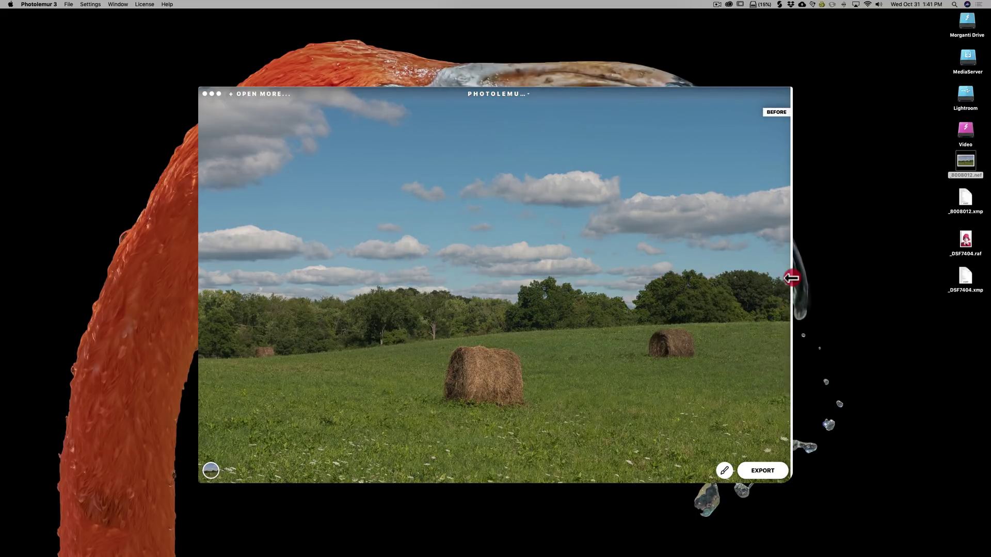
drag(792, 278, 252, 252)
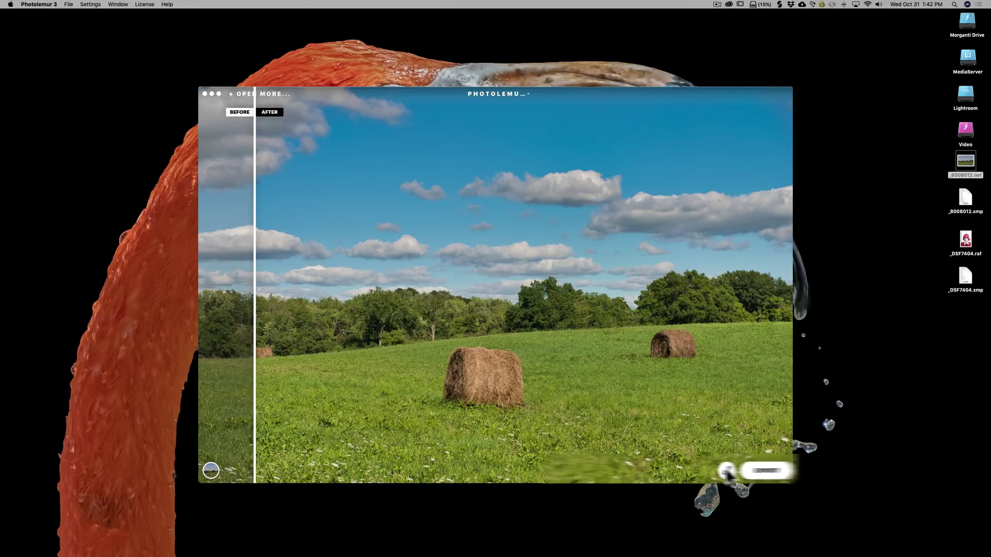
click(739, 474)
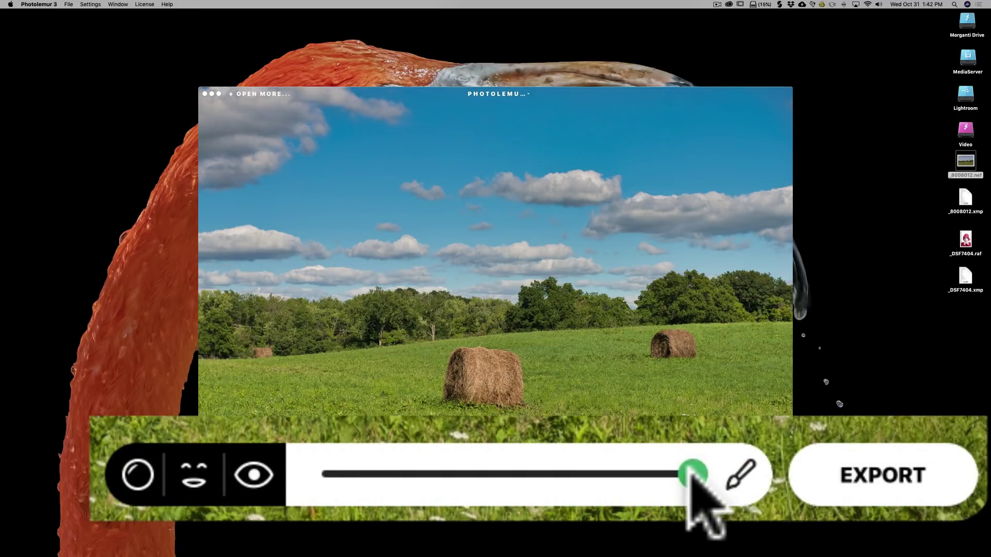
mouse_move(690, 469)
mouse_down()
mouse_move(310, 472)
mouse_move(747, 477)
mouse_up()
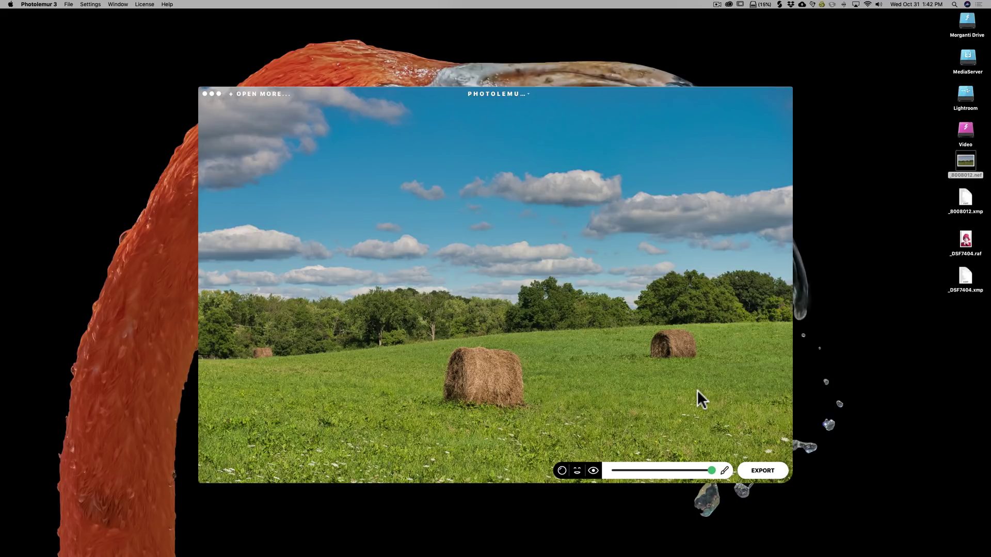
Restart Photolemur 3 without saving the landscape photo and load _DSF7404.raf from the desktop
key(super+q)
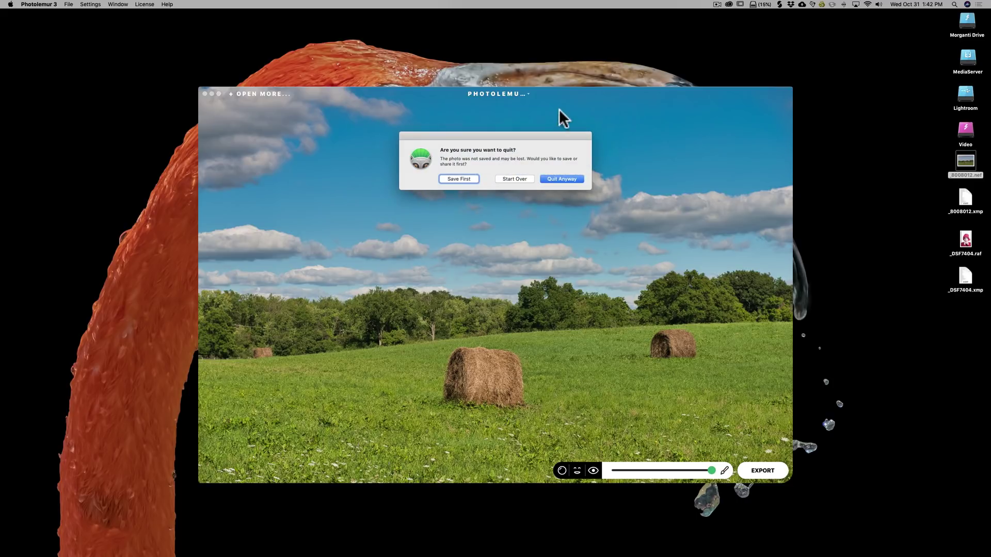
click(550, 179)
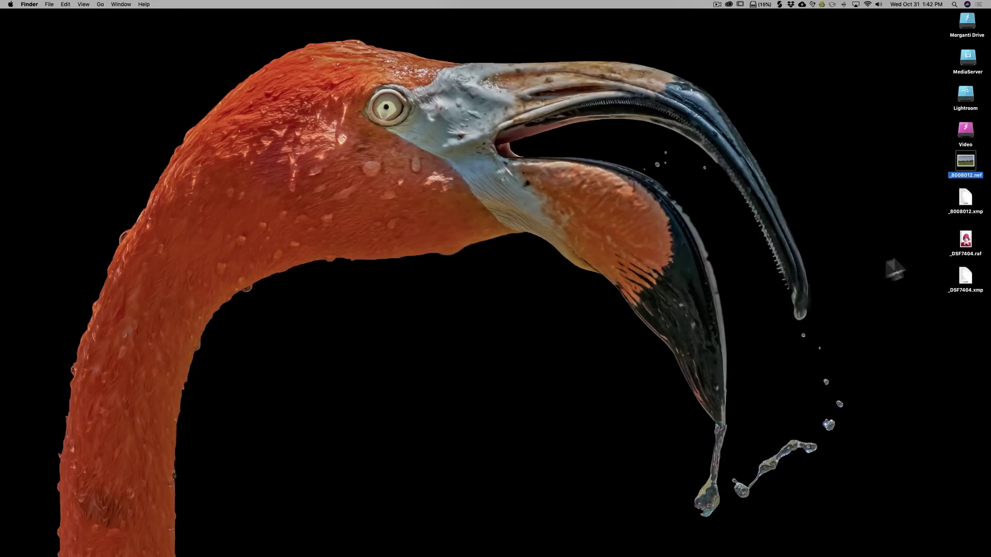
mouse_move(817, 554)
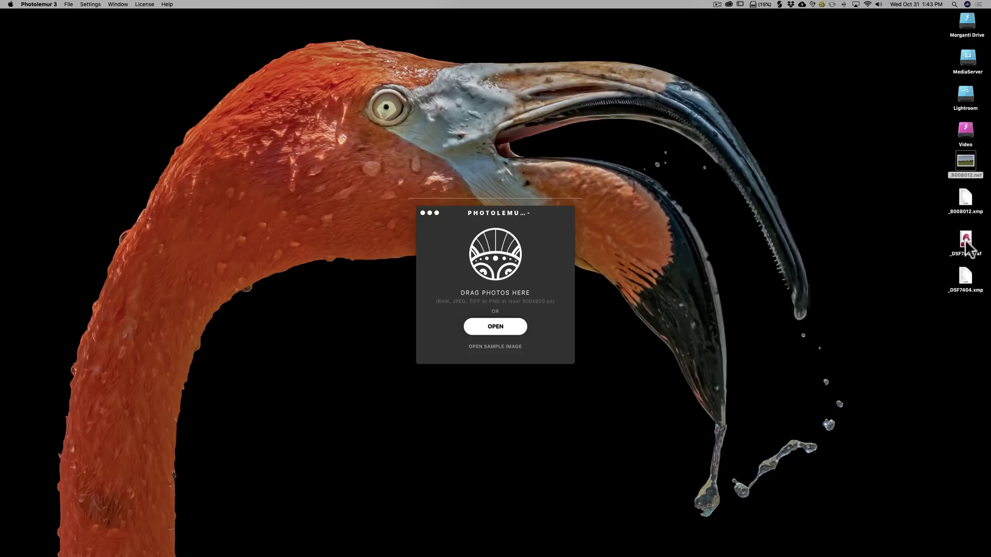
drag(968, 247, 490, 268)
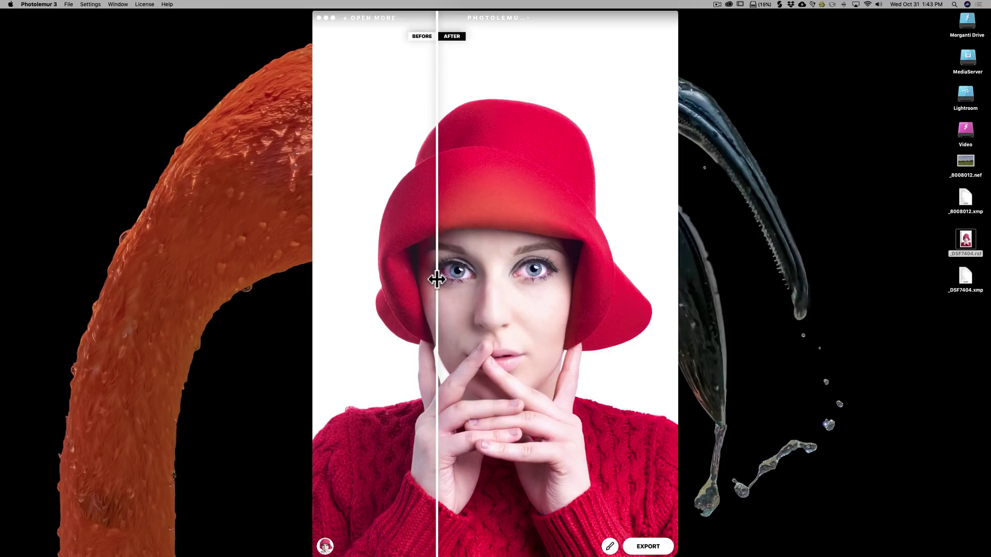
Compare the red-hat portrait before and after enhancement by sweeping the divider across the whole image
drag(437, 280, 681, 285)
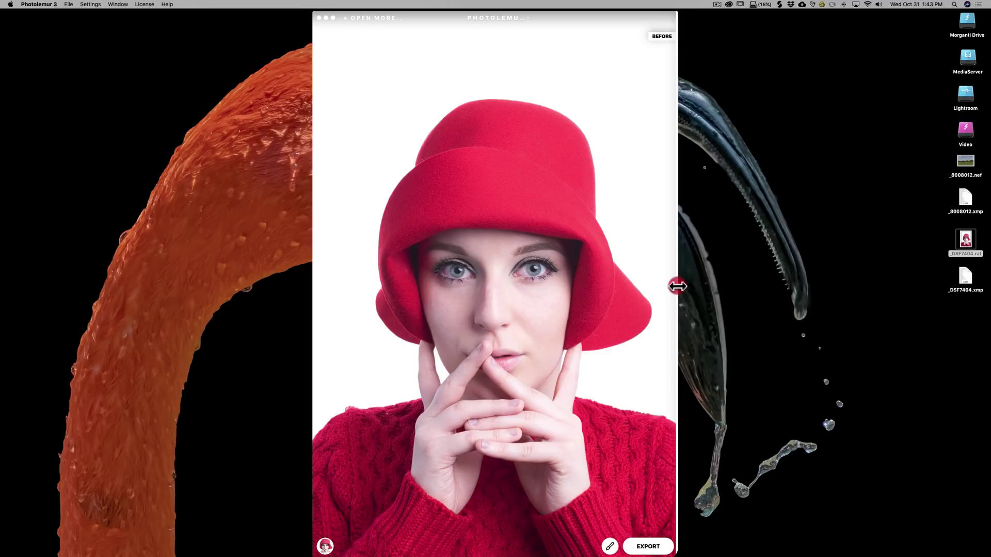
drag(680, 283, 293, 253)
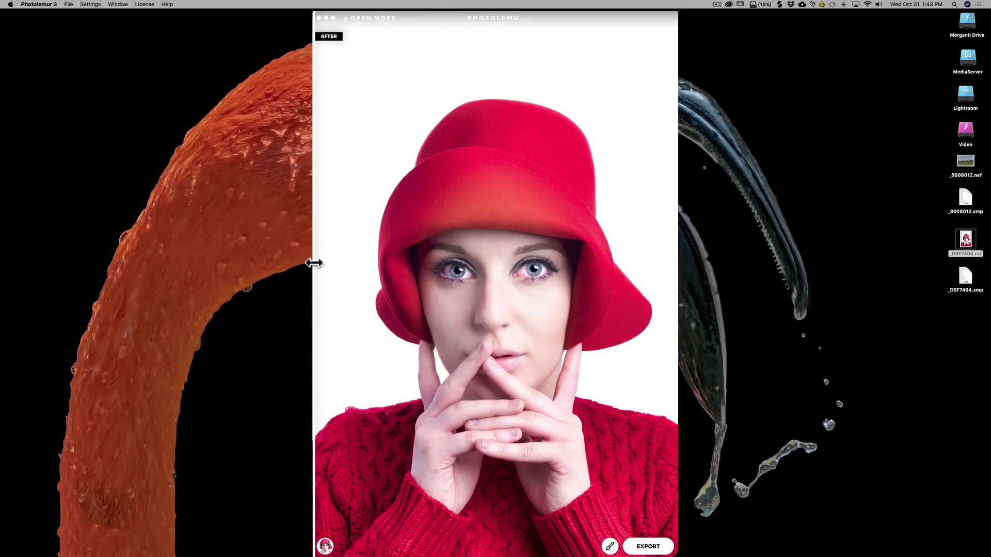
drag(314, 261, 354, 243)
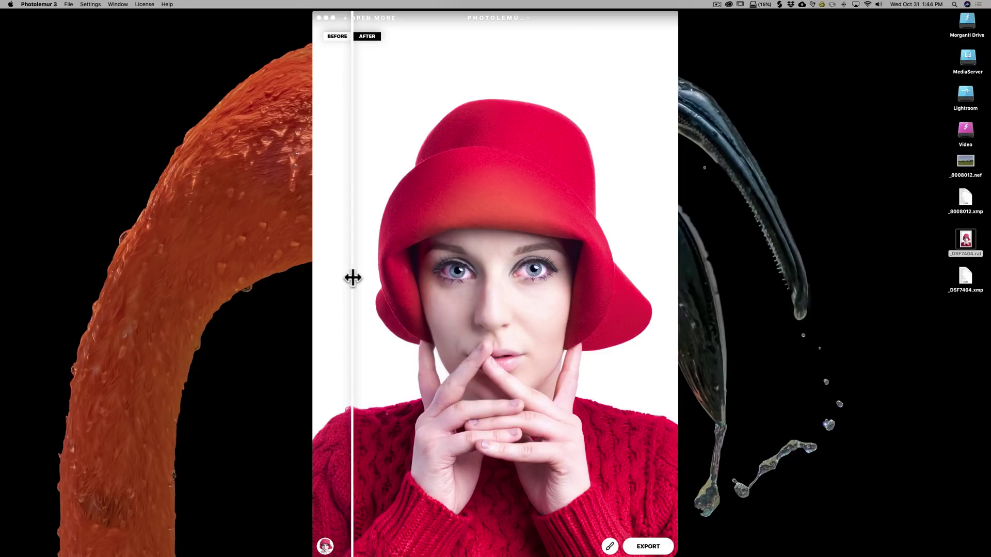
drag(352, 279, 367, 264)
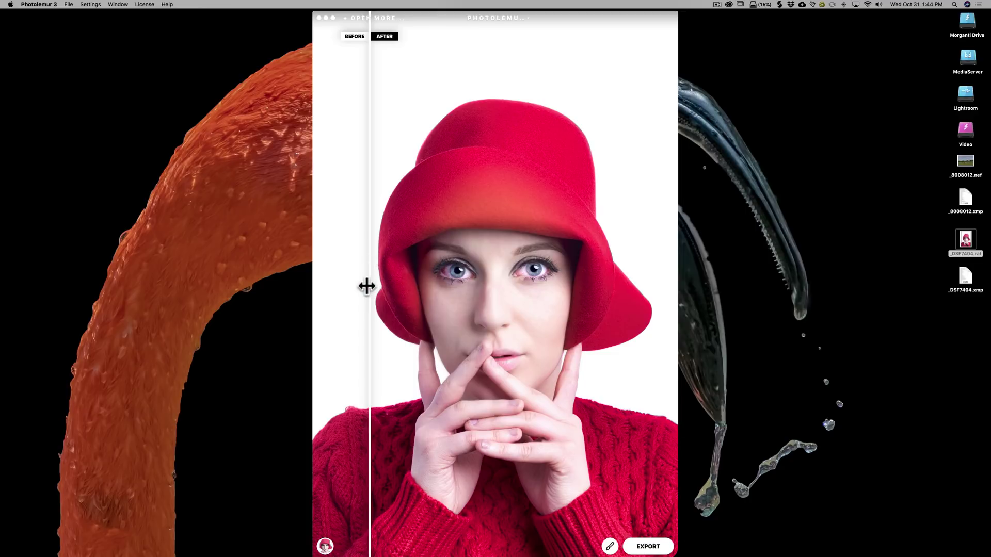
mouse_move(367, 285)
mouse_down()
mouse_move(615, 284)
mouse_move(358, 274)
mouse_up()
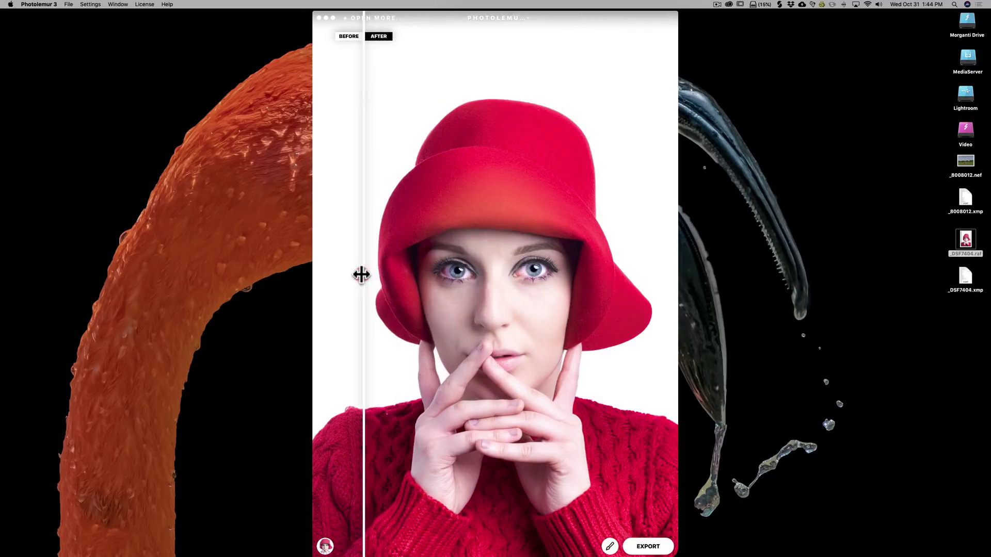
Examine the portrait's enhancement controls and return to the before and after comparison
click(609, 546)
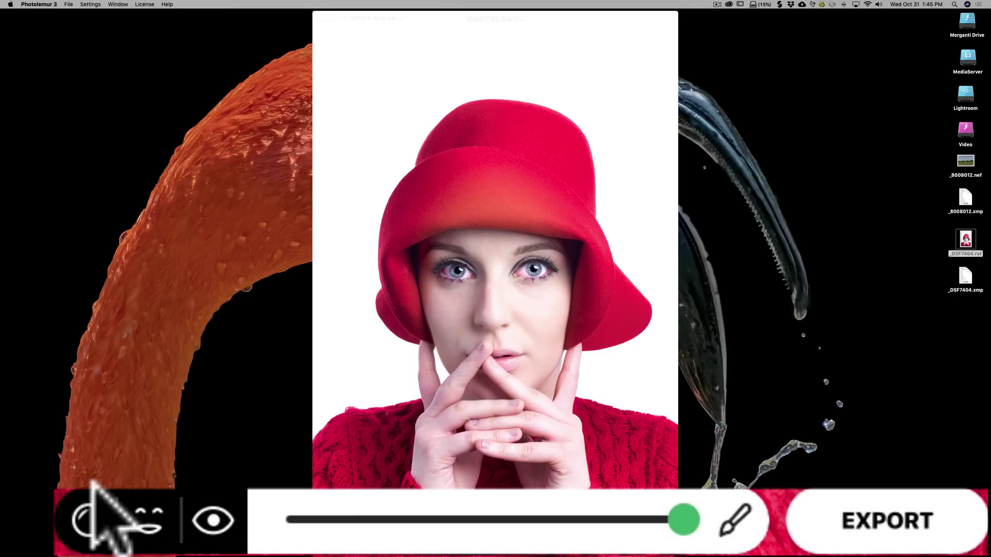
click(510, 480)
drag(364, 330, 343, 320)
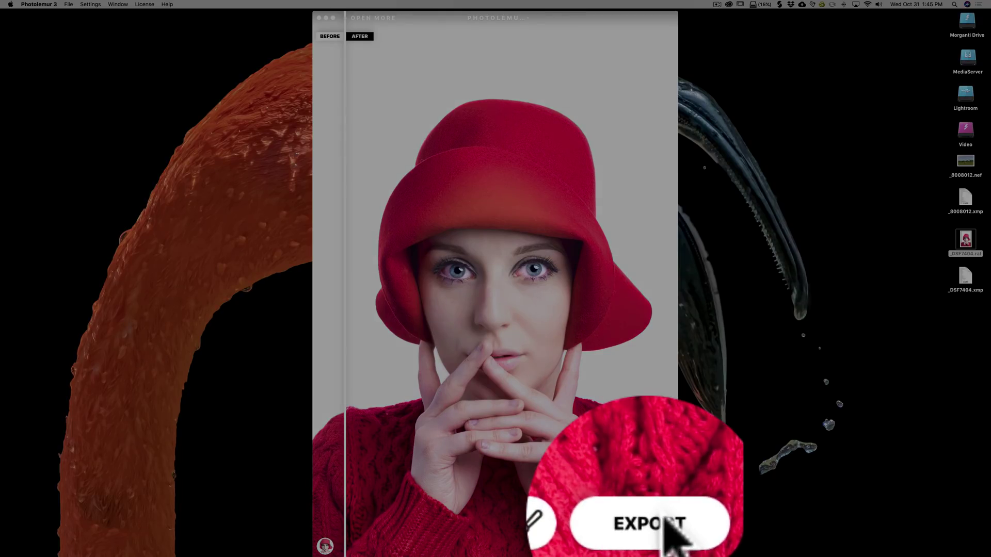
Start exporting the portrait to disk, keep JPEG as the format and open the advanced export settings
click(666, 524)
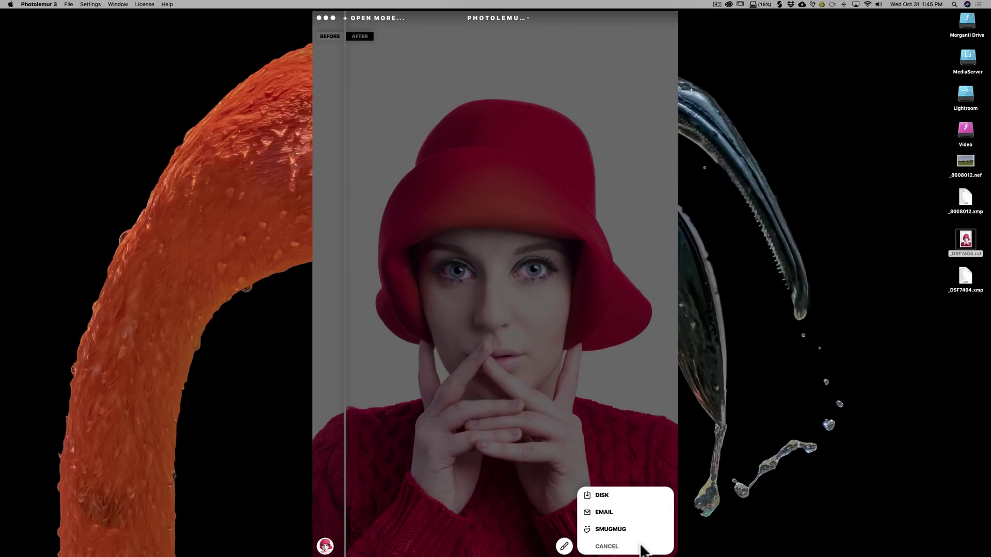
click(599, 495)
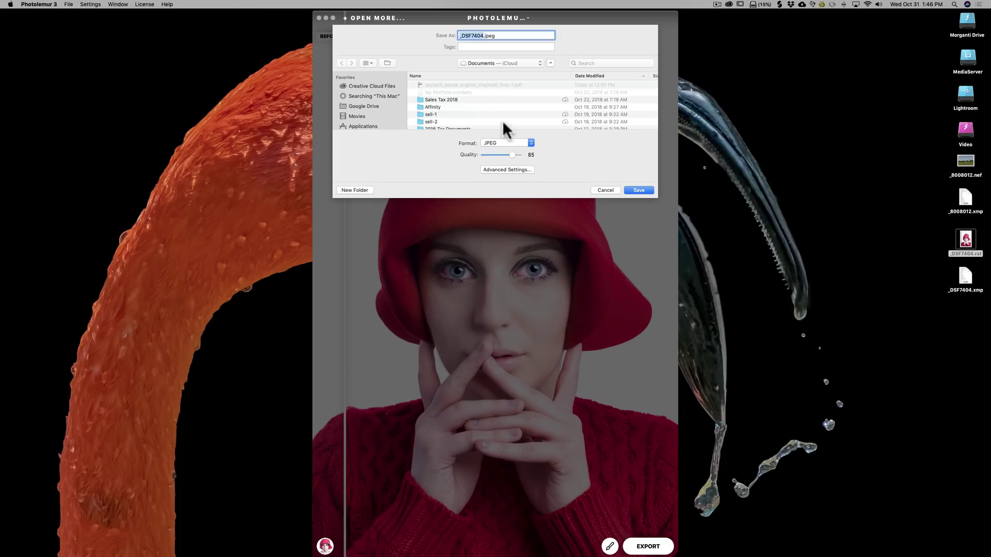
click(529, 142)
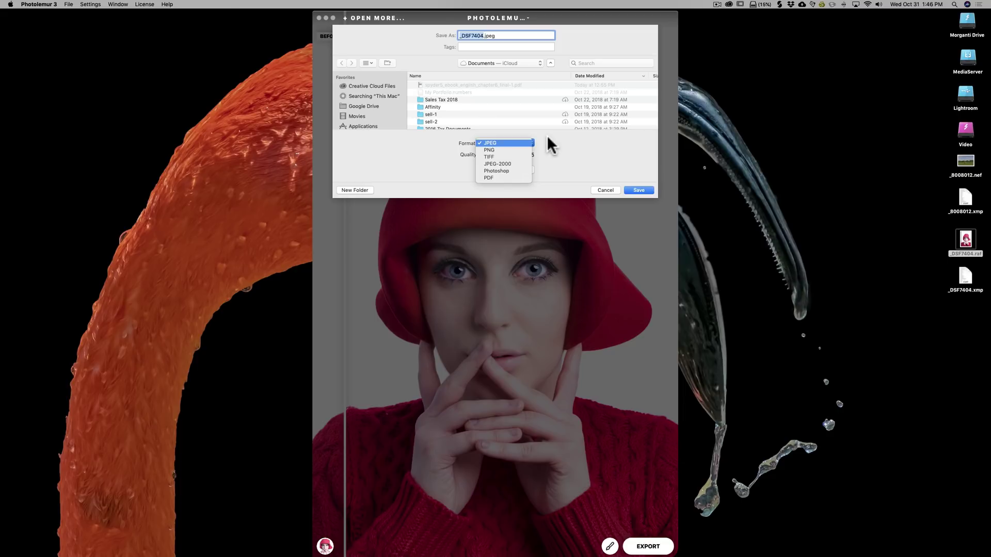
click(549, 135)
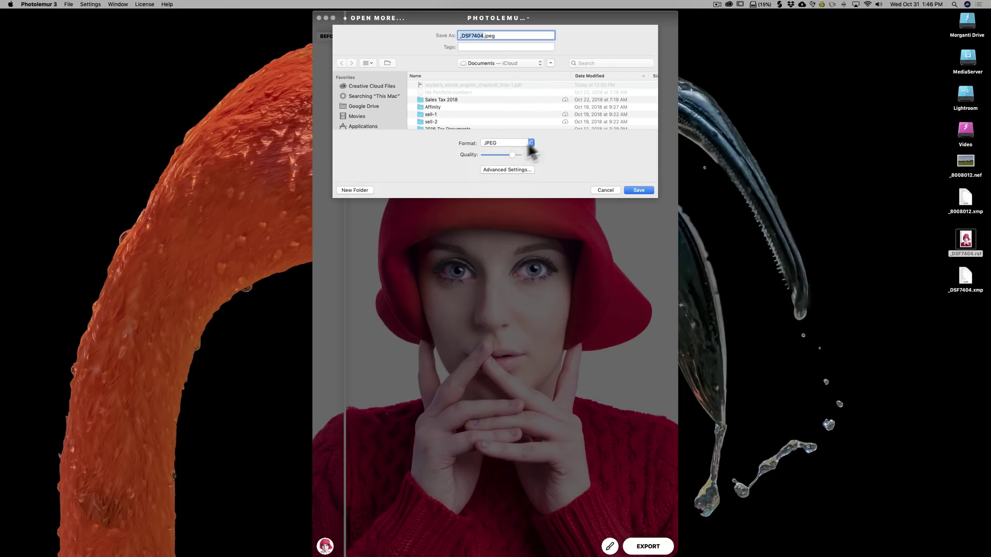
click(505, 169)
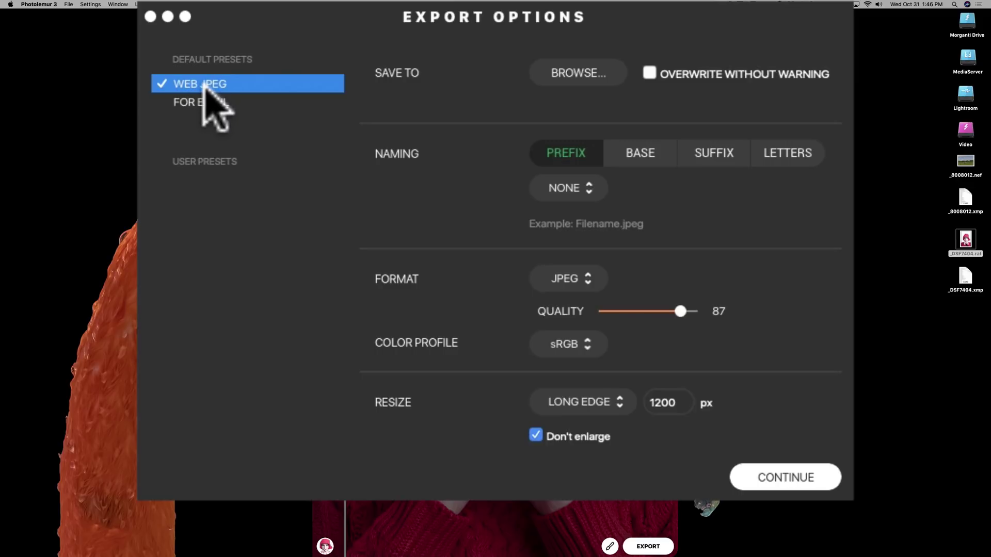
Compare the settings of the For Email and Web JPEG export presets and keep Web JPEG selected
click(206, 102)
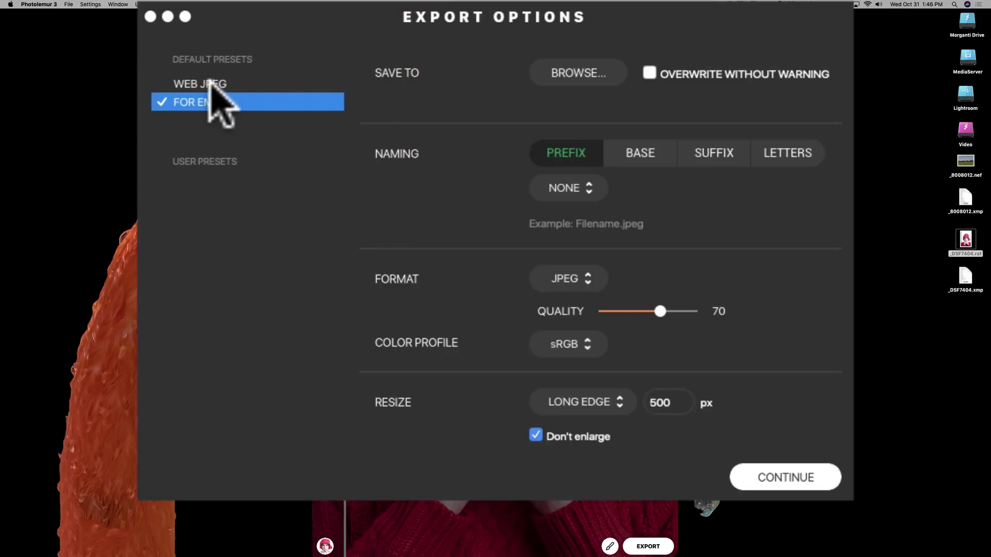
click(208, 84)
click(209, 101)
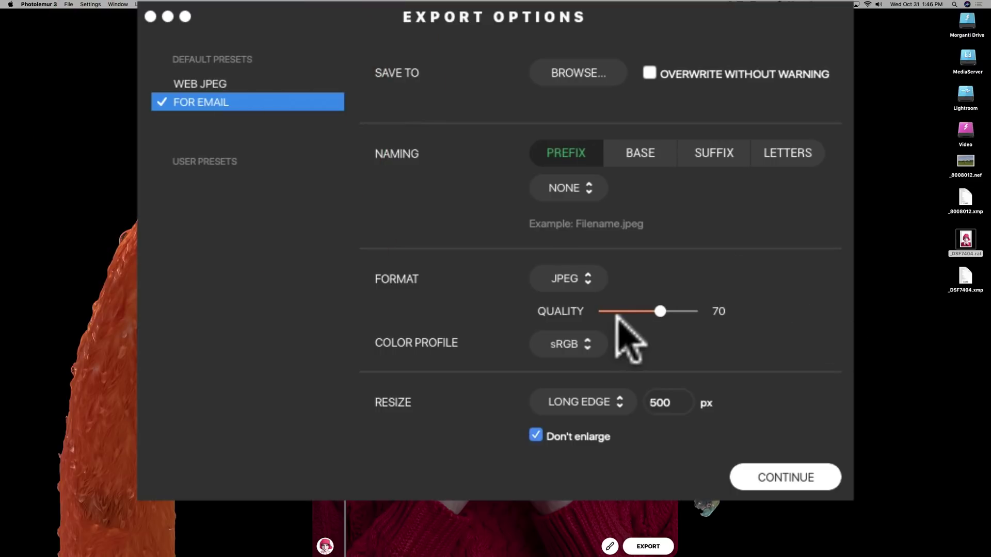
click(240, 85)
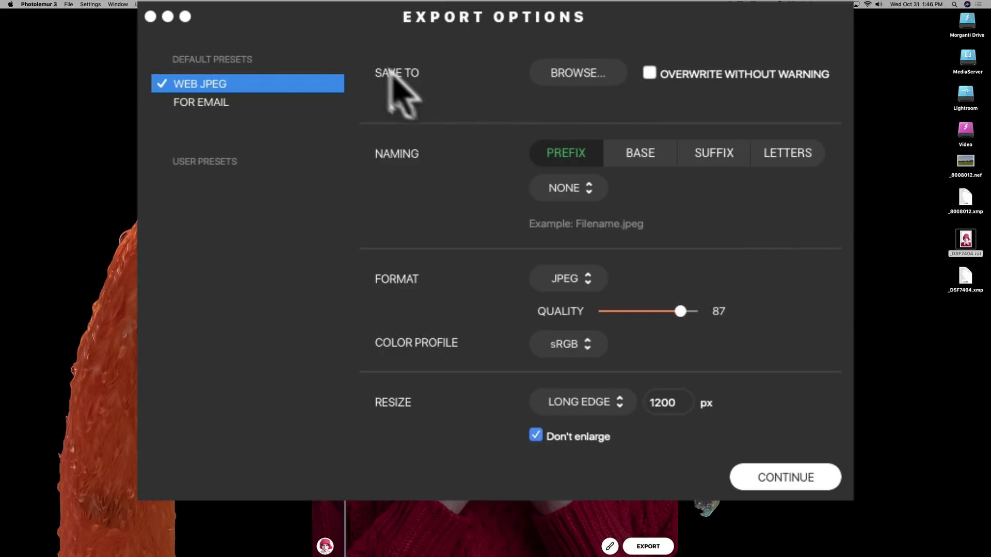
Set the export's save location to the Desktop folder
click(576, 72)
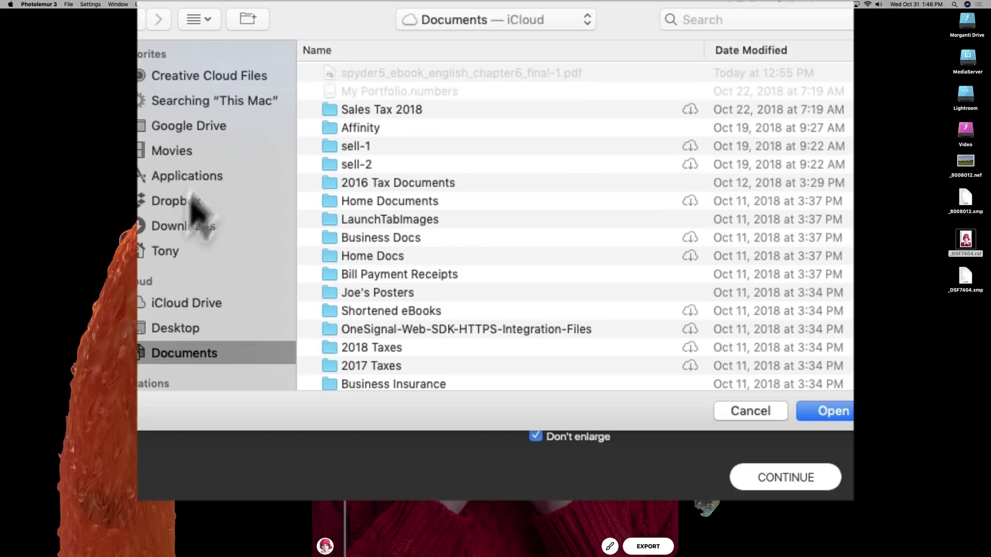
click(163, 330)
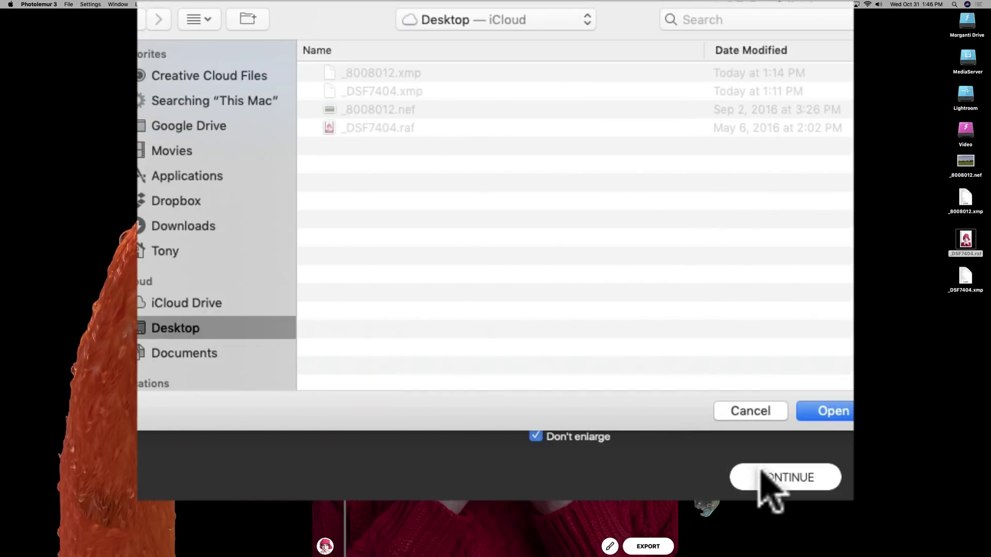
click(826, 409)
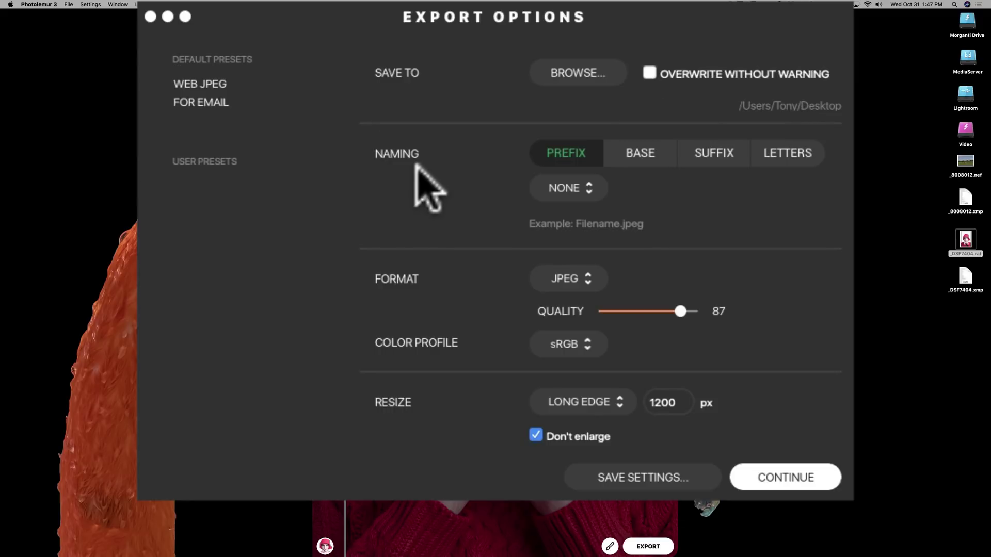
Set the prefix of the exported file name to the custom text Twiggy
click(583, 189)
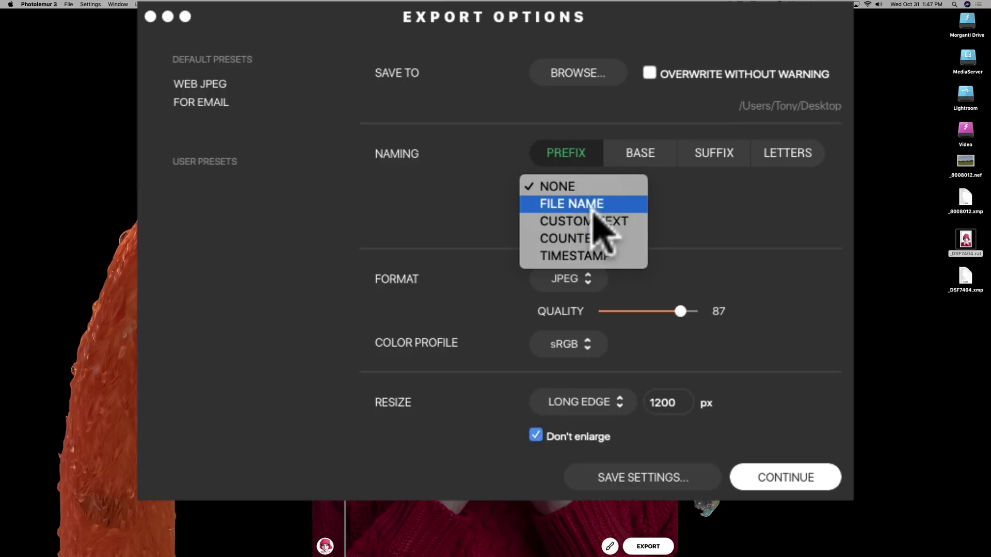
click(590, 217)
click(666, 188)
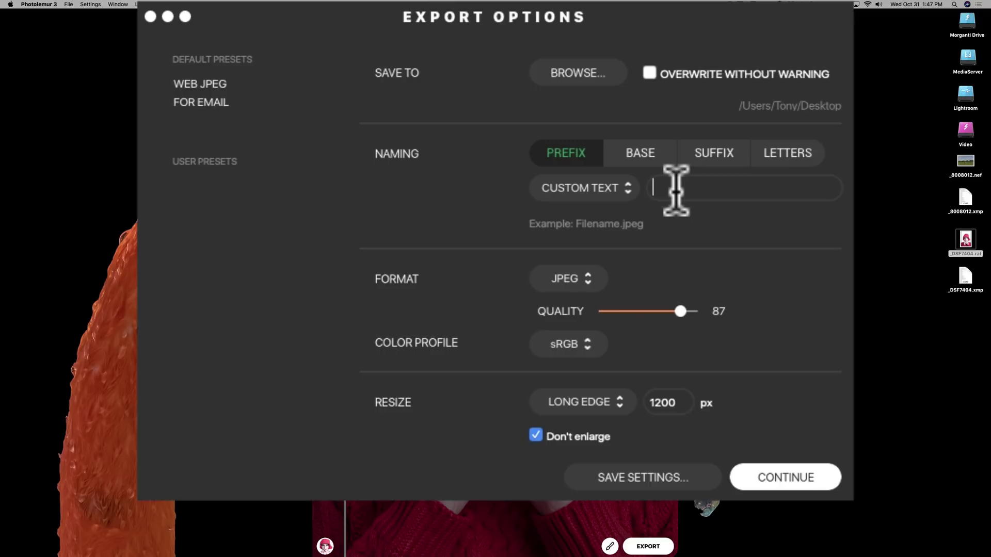
text(Tw)
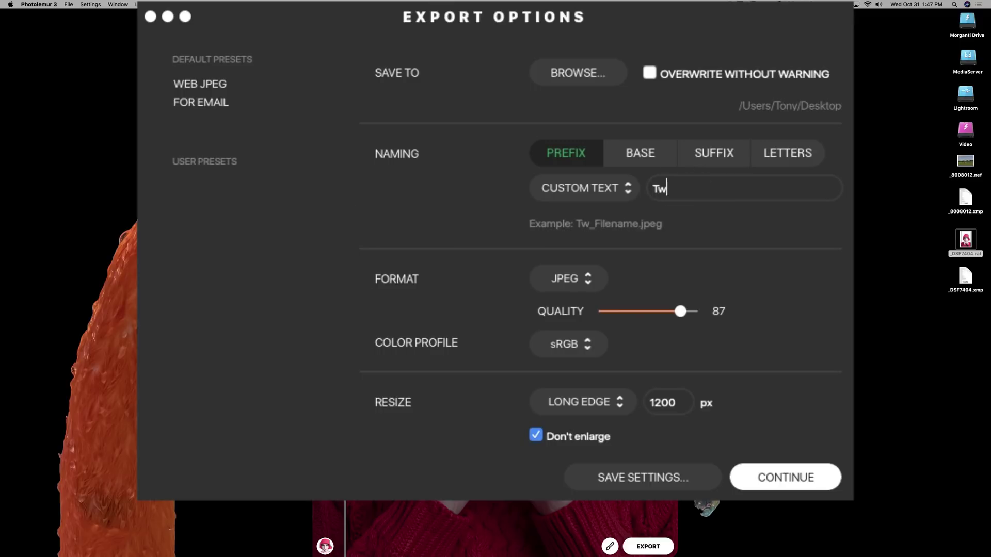
text(iggy)
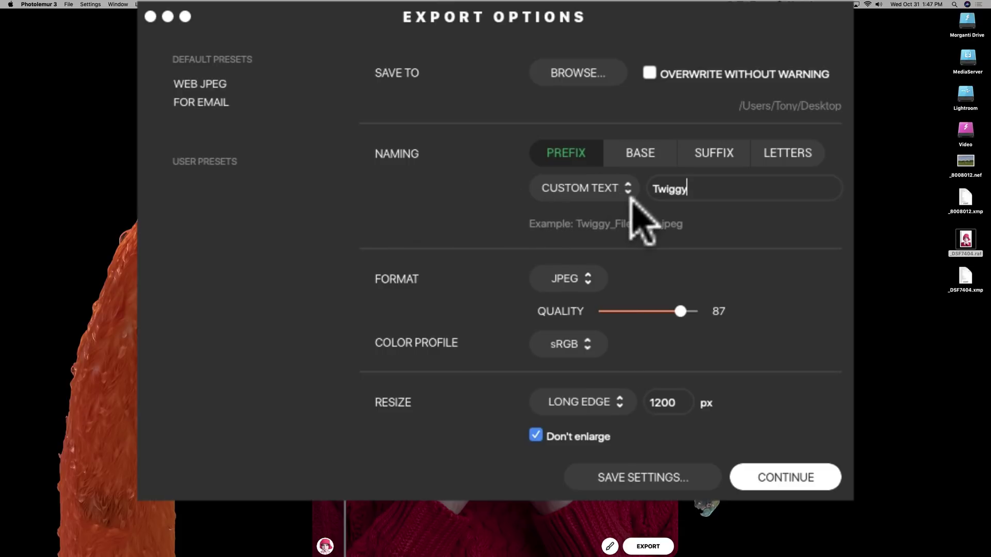
Set the base part of the exported file name to a timestamp
click(638, 150)
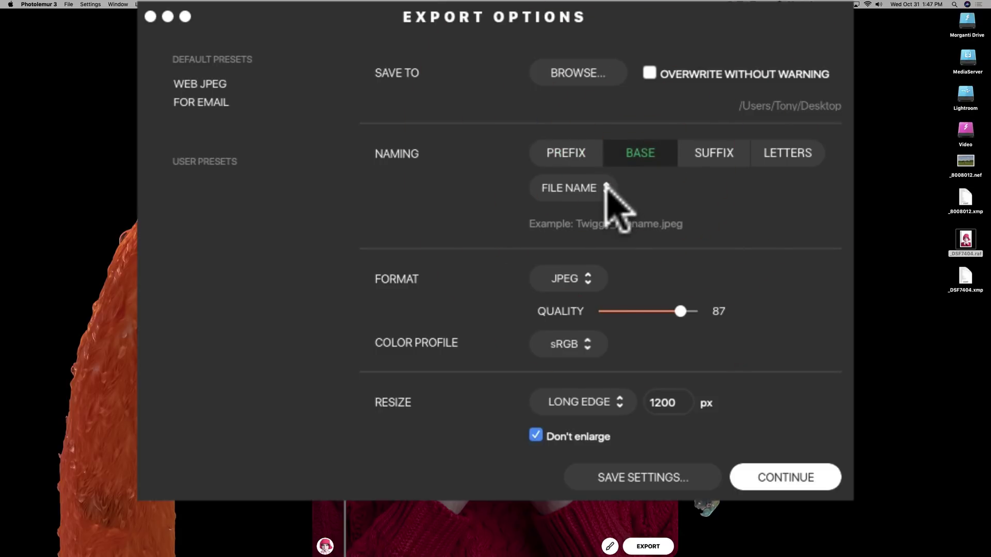
click(607, 187)
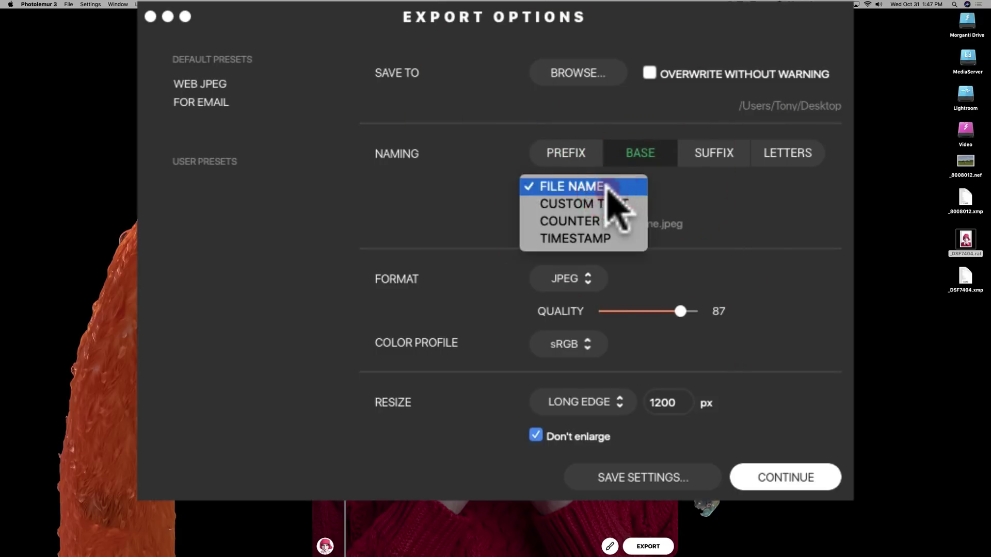
click(577, 236)
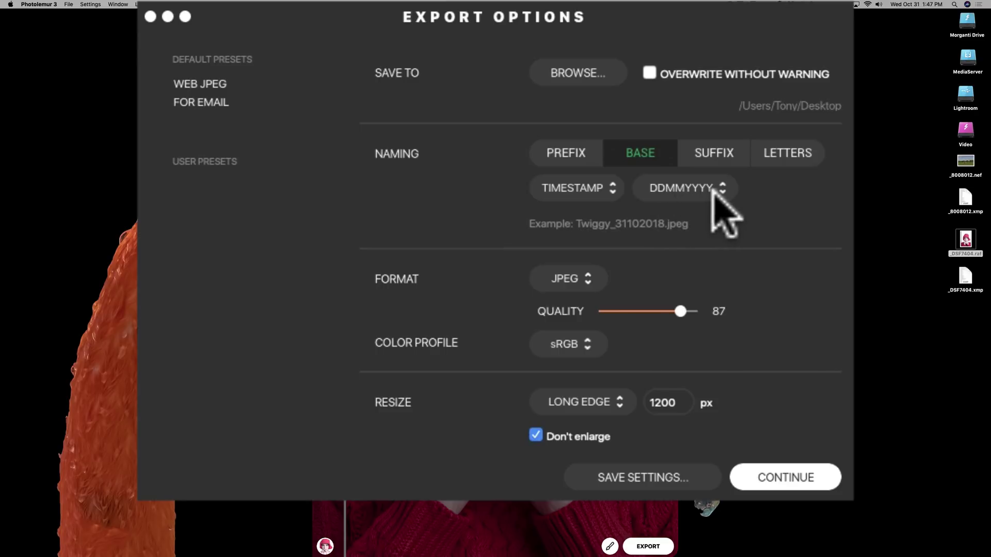
Set the suffix of the exported file name to a counter that starts with 1
click(714, 154)
click(567, 187)
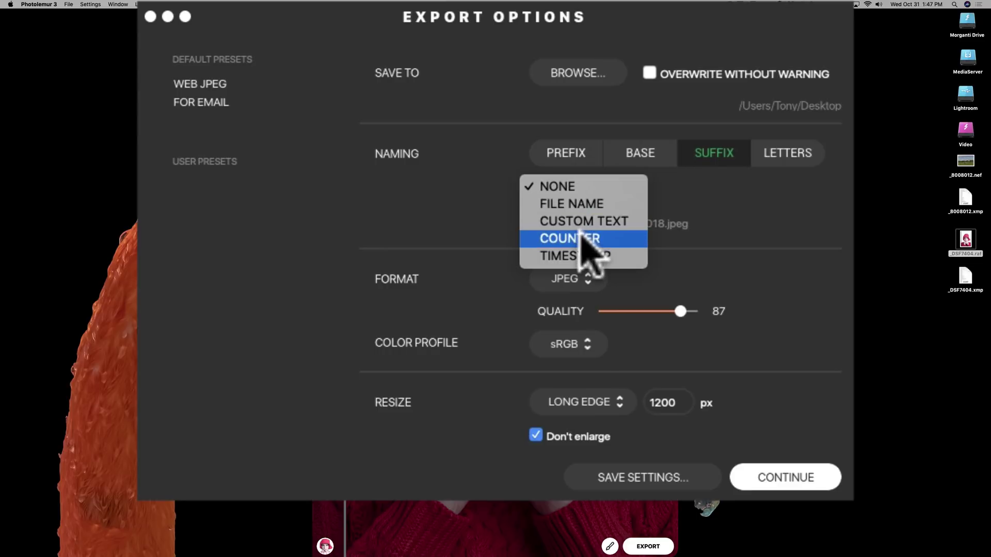
click(583, 238)
click(691, 188)
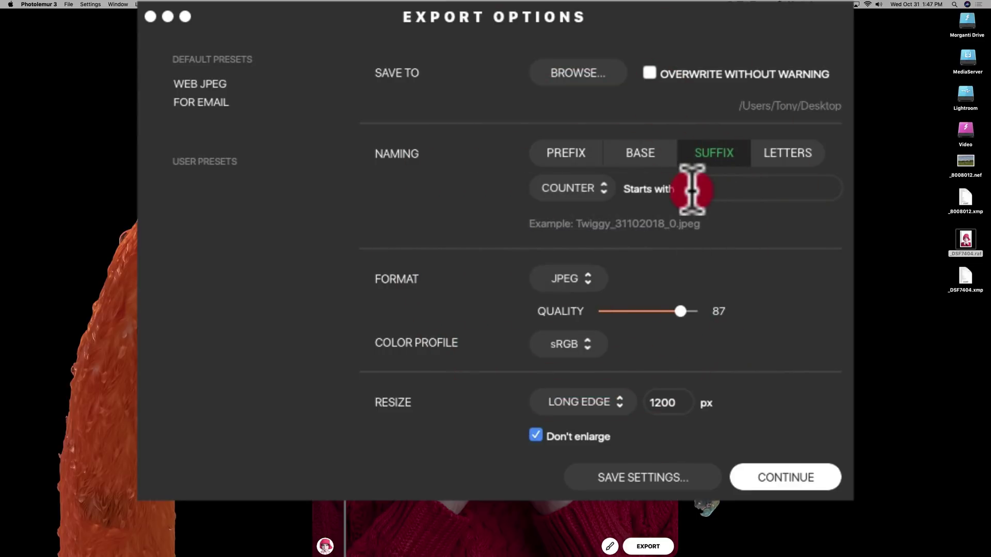
text(1)
click(750, 245)
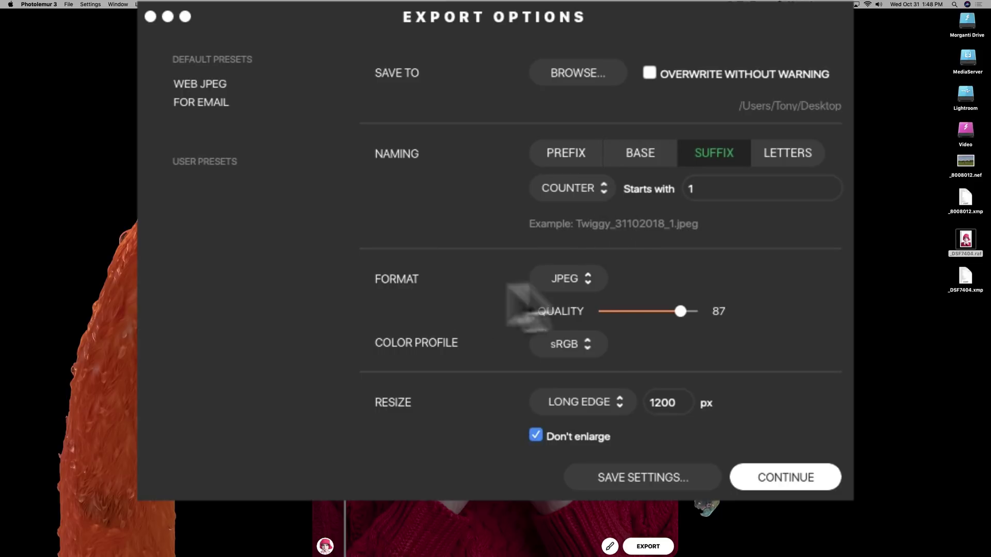
Keep JPEG as the export format, set its quality to 100, and keep the sRGB color profile
click(582, 280)
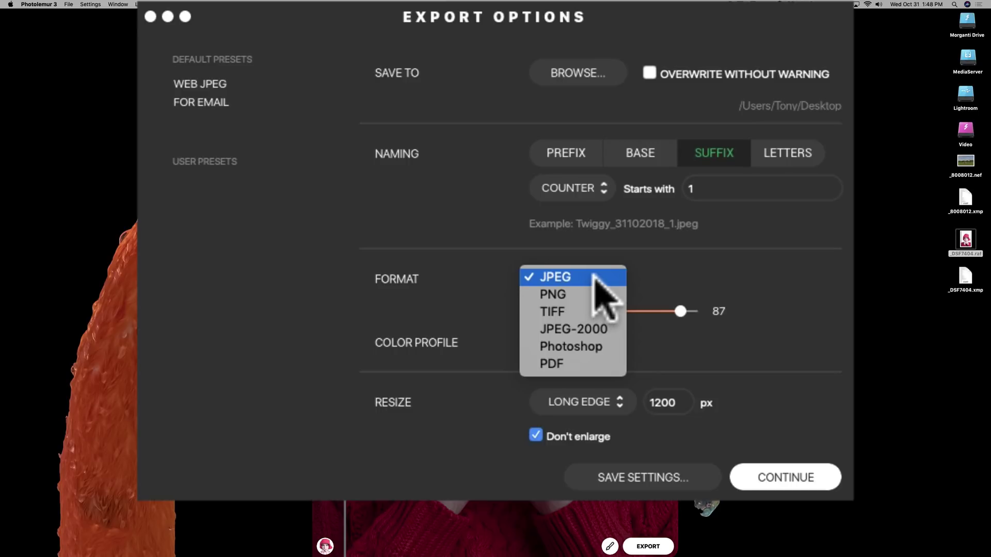
click(595, 278)
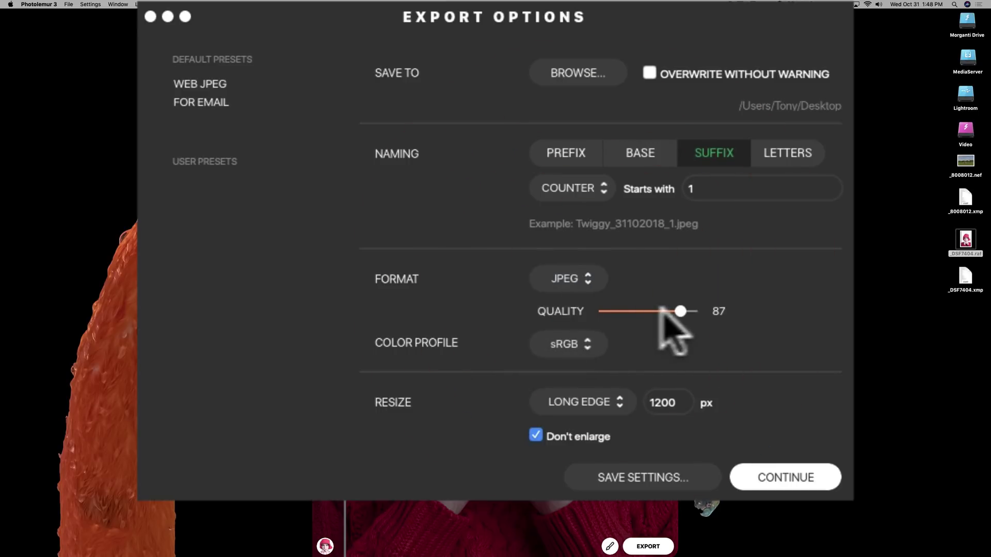
drag(679, 310, 752, 311)
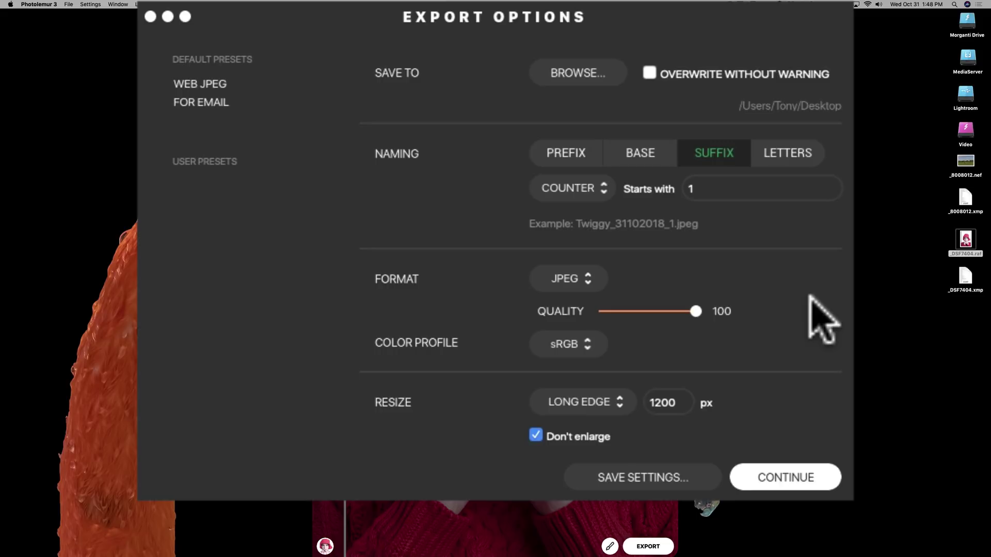
click(590, 343)
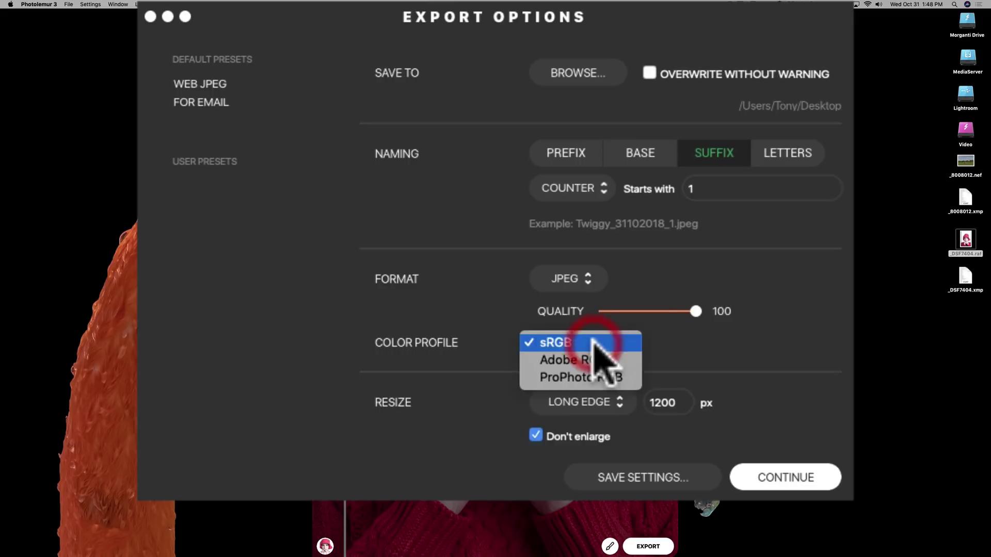
click(633, 342)
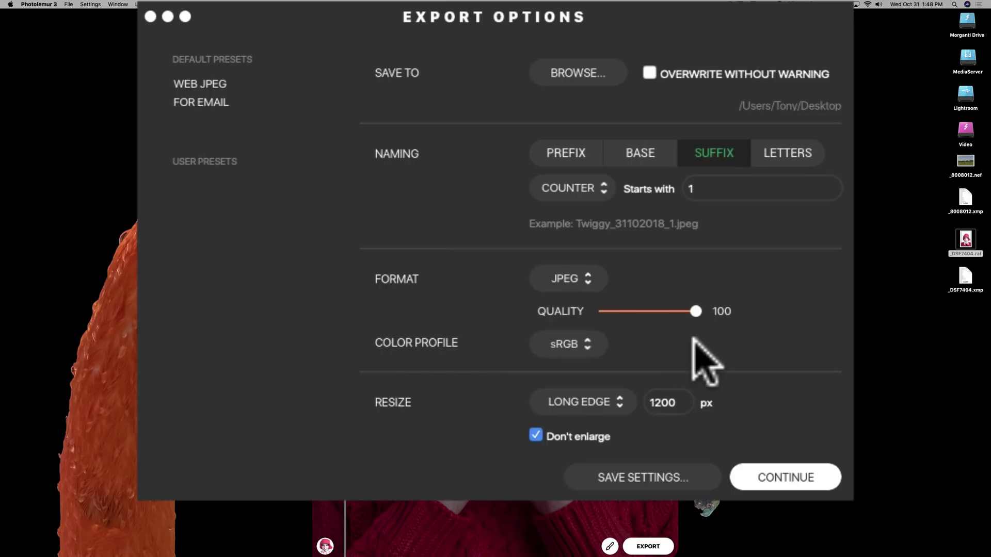
Set the export resize to 2080 px on the long edge and export the portrait
click(615, 401)
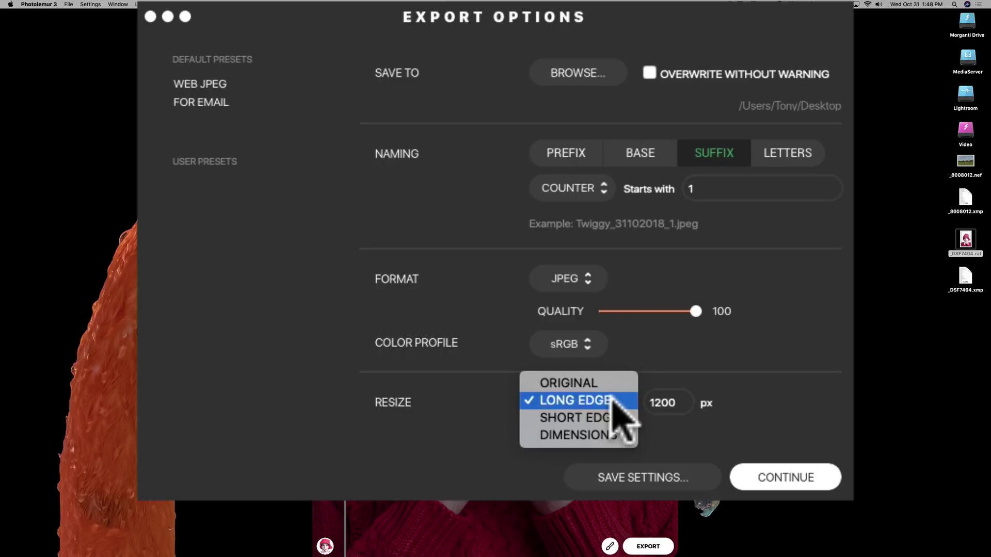
click(614, 399)
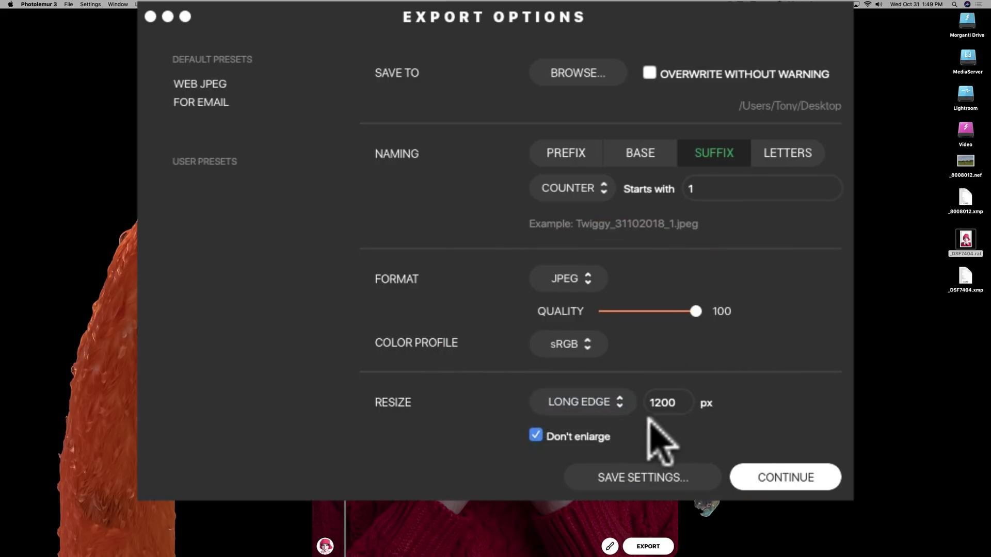
click(666, 403)
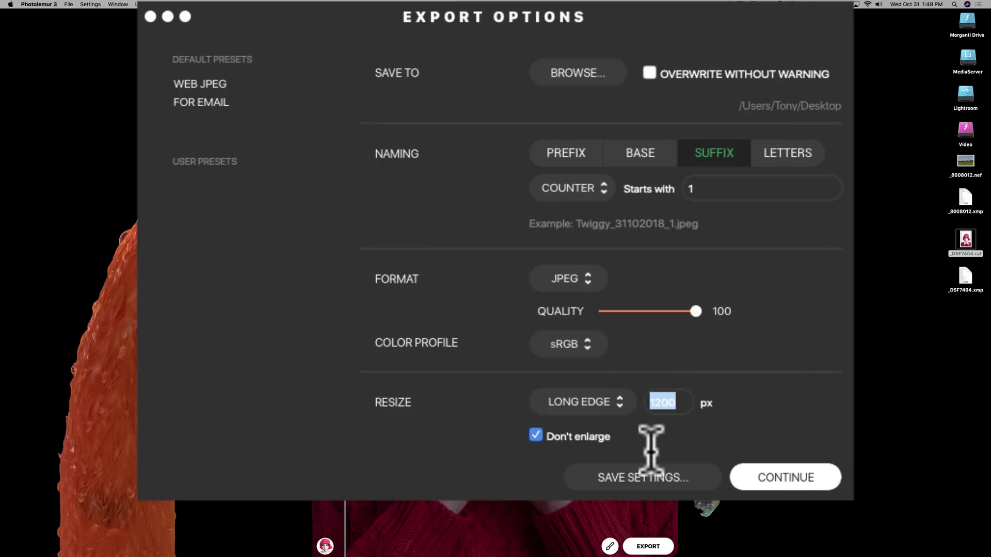
text(2080)
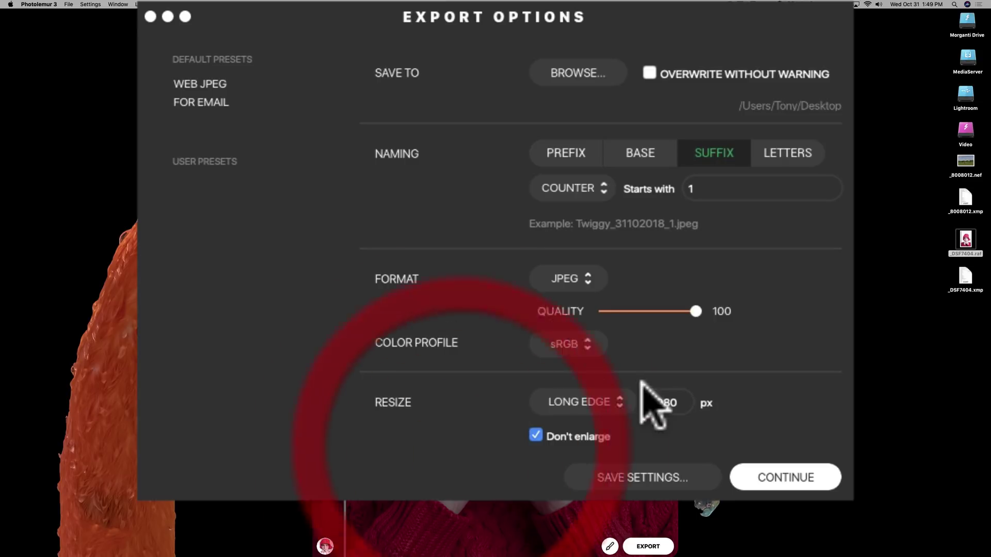
click(620, 398)
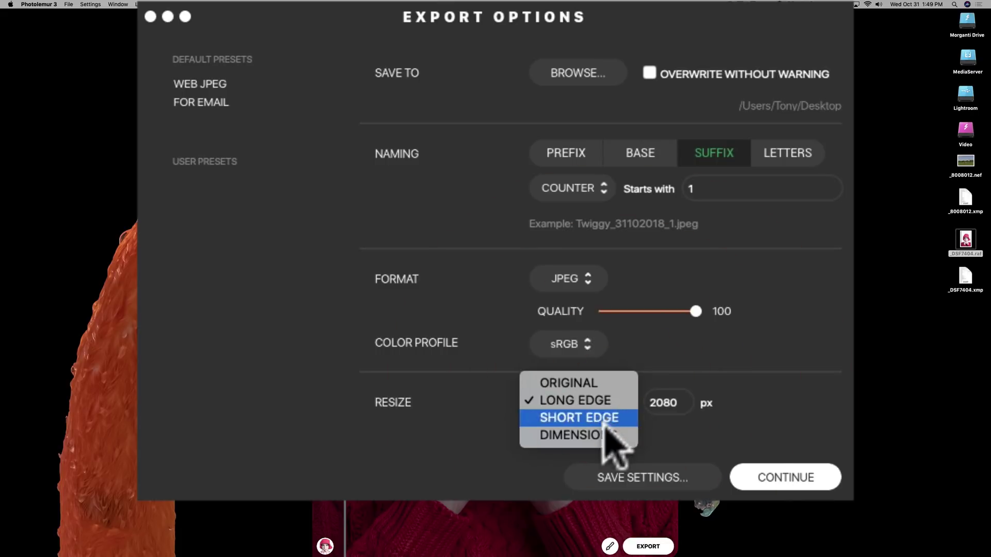
click(418, 435)
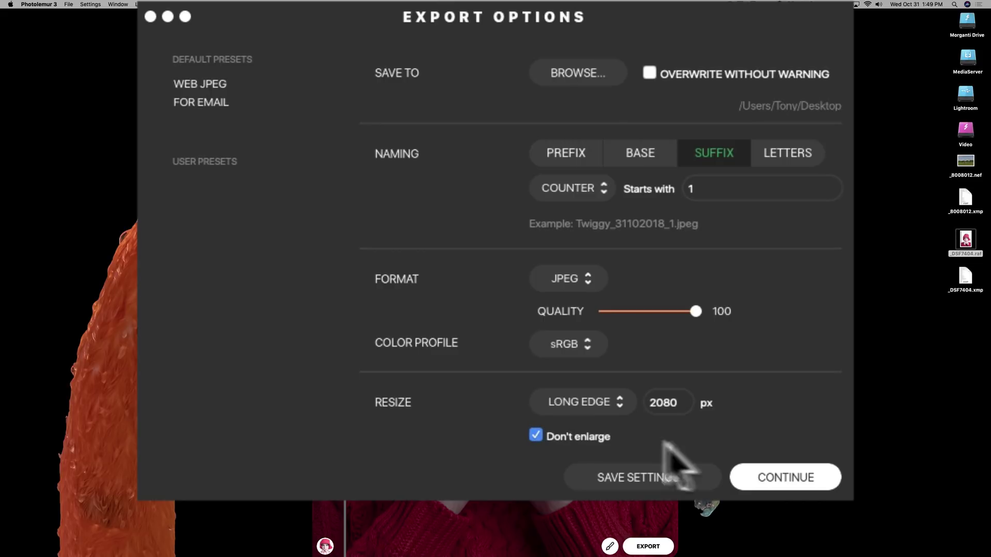
click(787, 479)
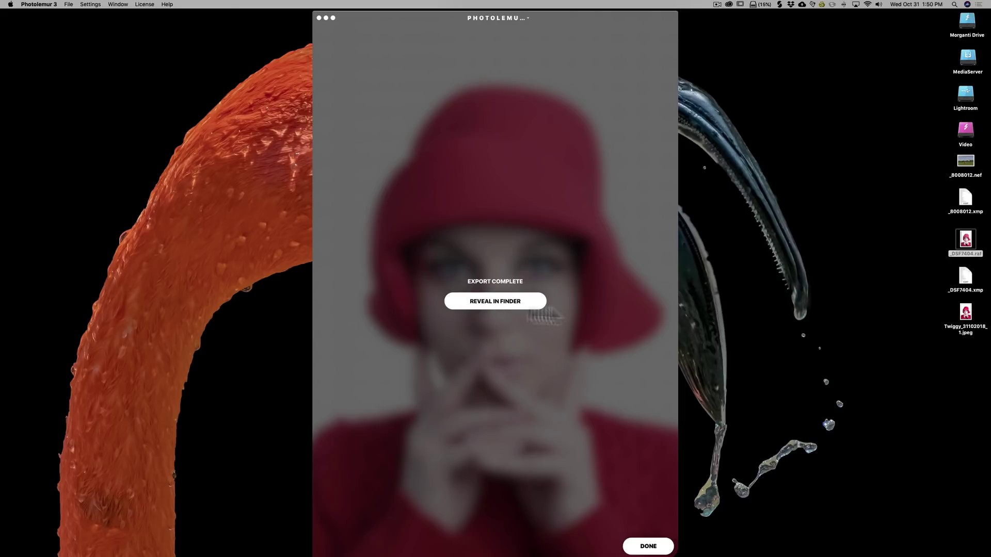
Open the exported Twiggy_31102018_1.jpeg from the desktop in Preview, inspect the picture, and close it
double_click(964, 311)
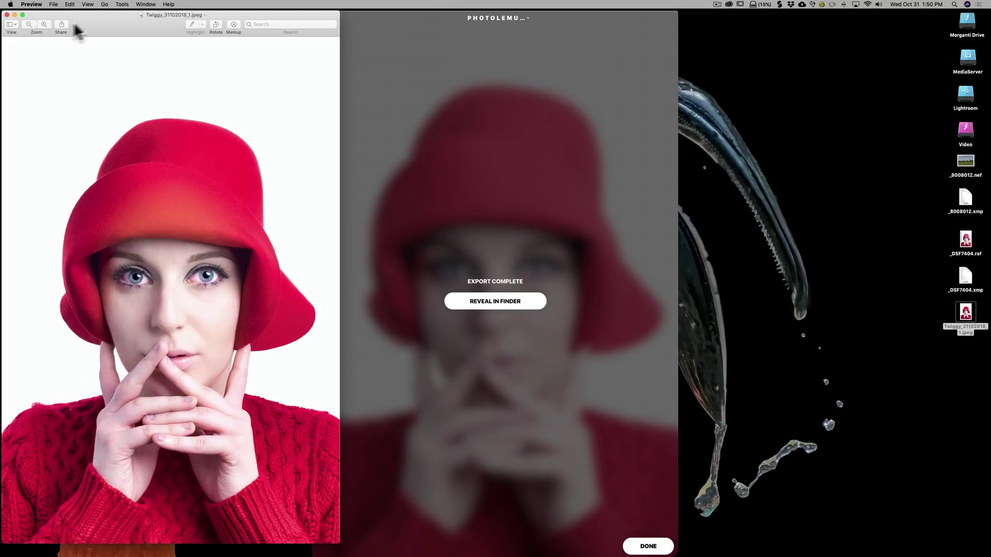
drag(72, 27, 377, 22)
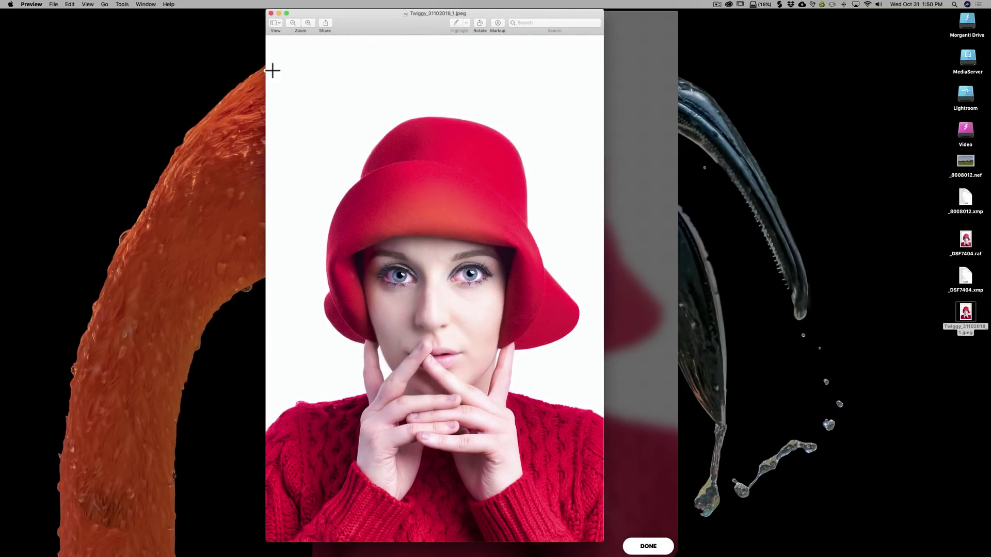
click(271, 13)
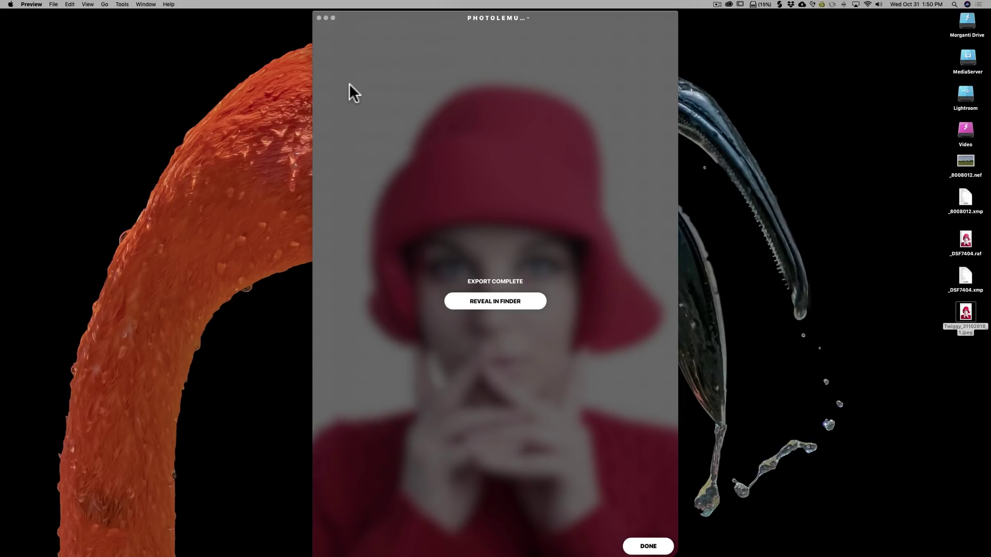
Finish the export in Photolemur 3 and compare the portrait before and after enhancement across the face
click(652, 546)
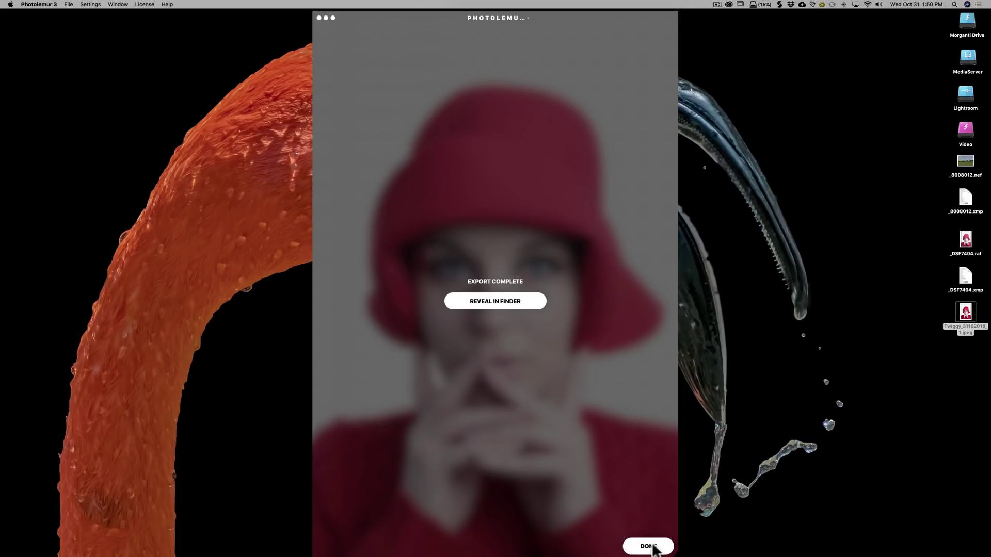
click(651, 546)
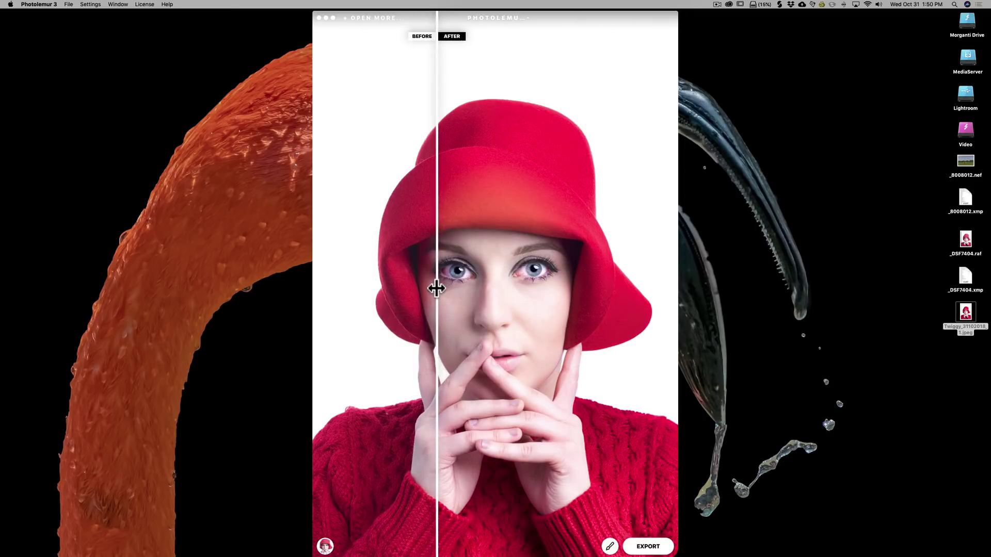
drag(436, 289, 613, 266)
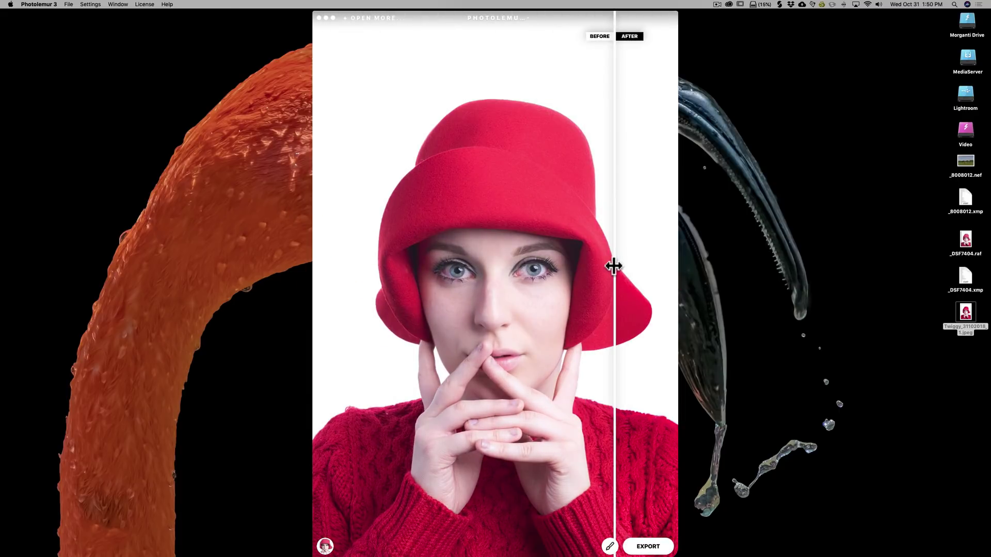